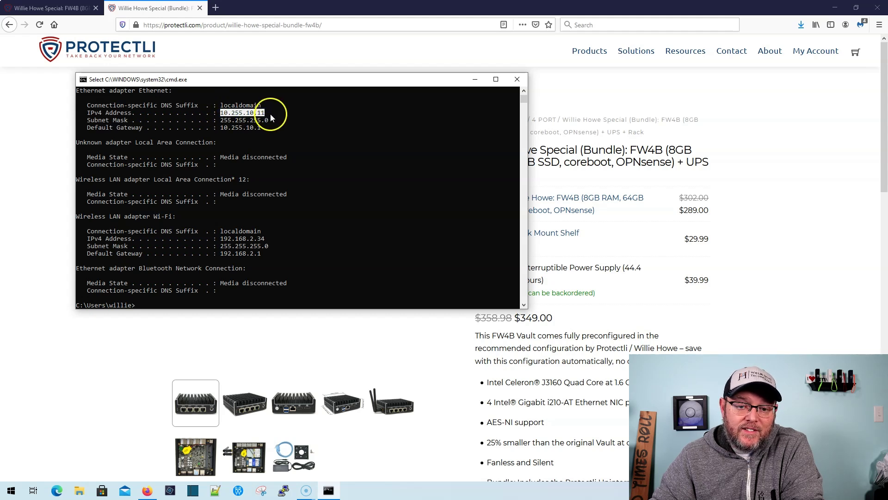
- Select the Default Gateway address 10.255.10.1 in the Ethernet details to copy it
{"action": "left_click_drag", "start_coordinate": [220, 129], "coordinate": [263, 134]}
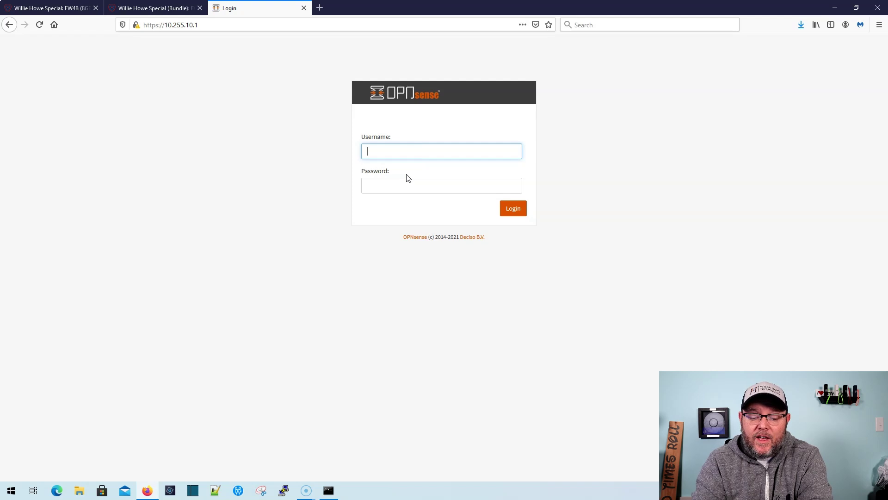
- Log in to OPNsense as admin with the default password
{"action": "type", "text": "admin"}
{"action": "key", "text": "Tab"}
{"action": "type", "text": "•••"}
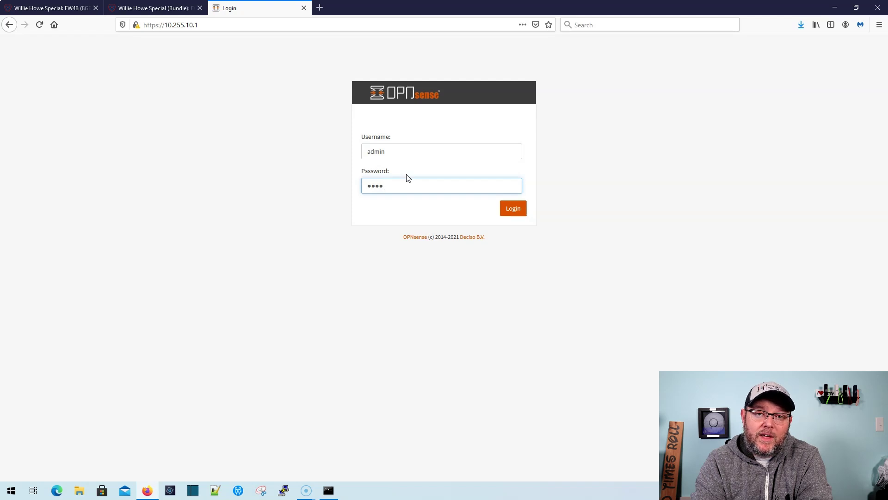
{"action": "key", "text": "BackSpace"}
{"action": "key", "text": "BackSpace"}
{"action": "key", "text": "BackSpace"}
{"action": "type", "text": "pnsense"}
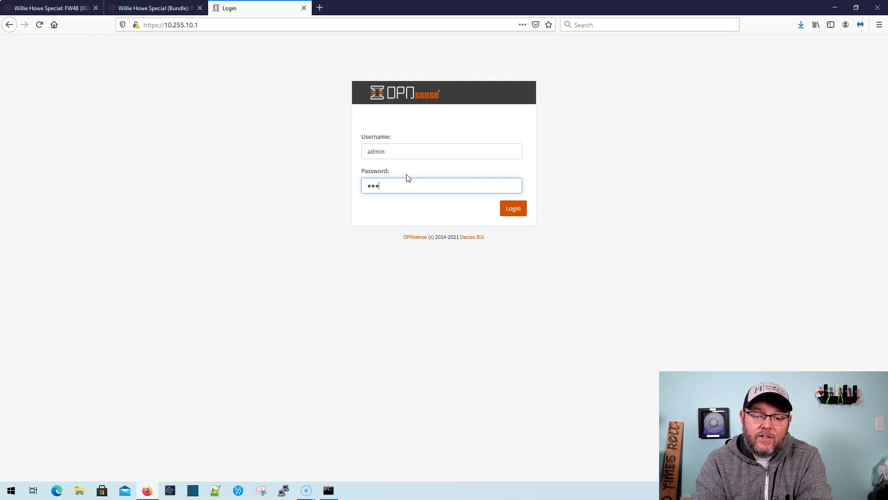
{"action": "key", "text": "Return"}
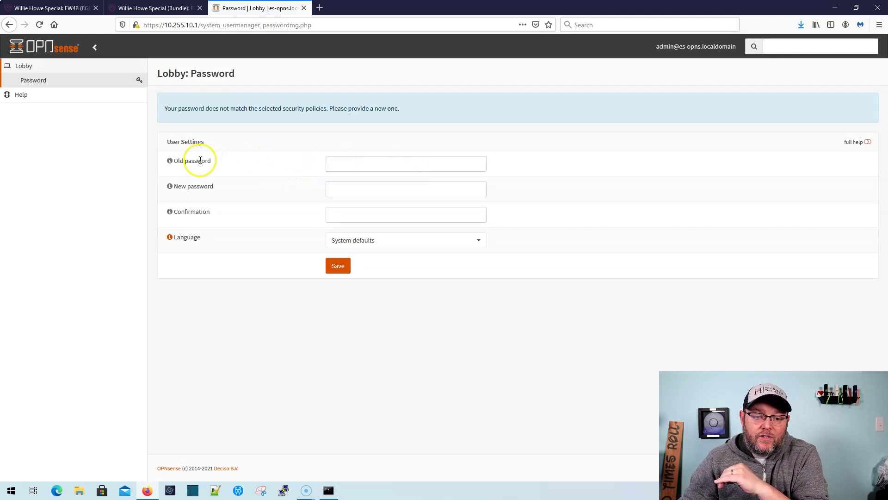
- Enter the current default admin password in the Old password field
{"action": "left_click", "coordinate": [338, 162]}
{"action": "type", "text": "opn"}
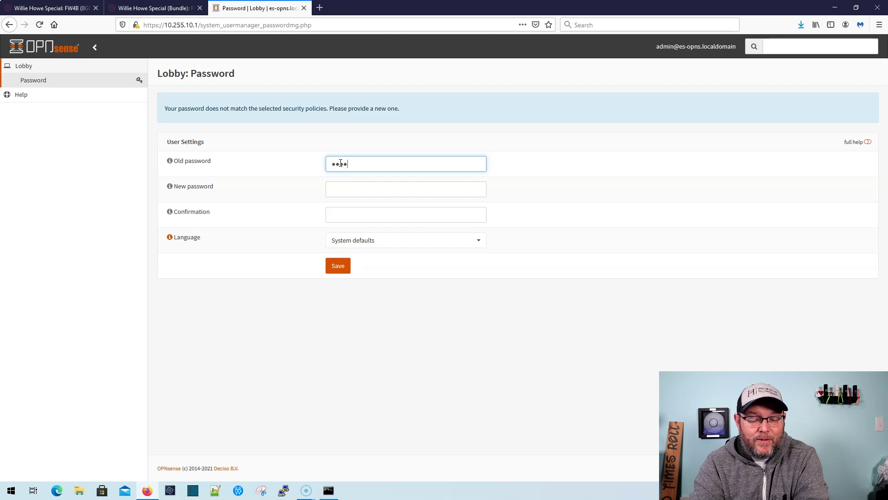
{"action": "key", "text": "BackSpace"}
{"action": "key", "text": "BackSpace"}
{"action": "key", "text": "BackSpace"}
{"action": "type", "text": "pnse"}
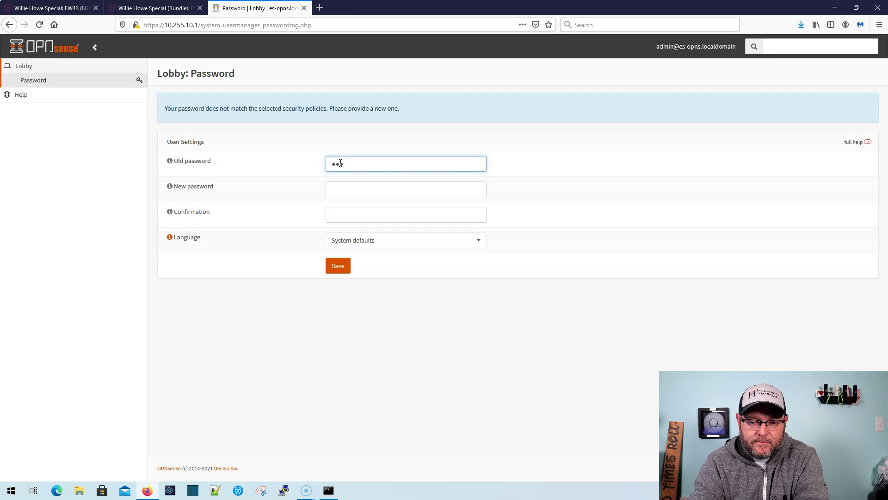
{"action": "type", "text": "ns"}
- Enter and confirm the new admin password, then save it
{"action": "key", "text": "Tab"}
{"action": "type", "text": "pas"}
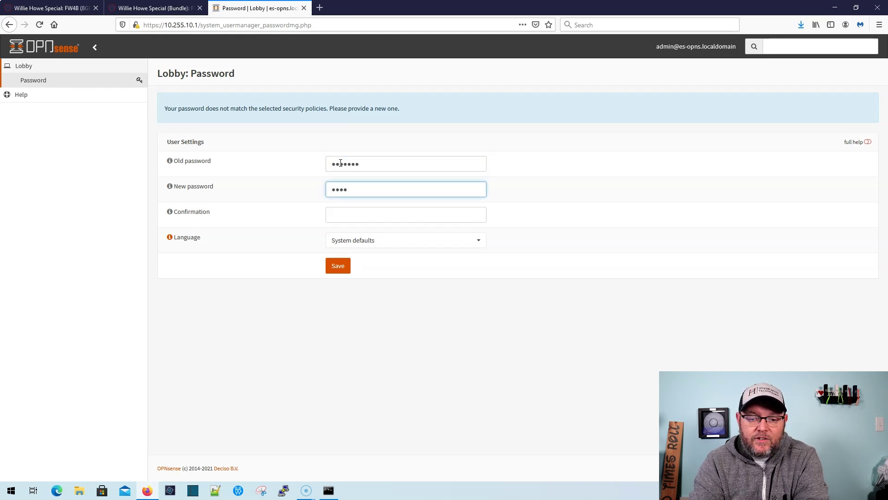
{"action": "key", "text": "BackSpace"}
{"action": "key", "text": "BackSpace"}
{"action": "key", "text": "BackSpace"}
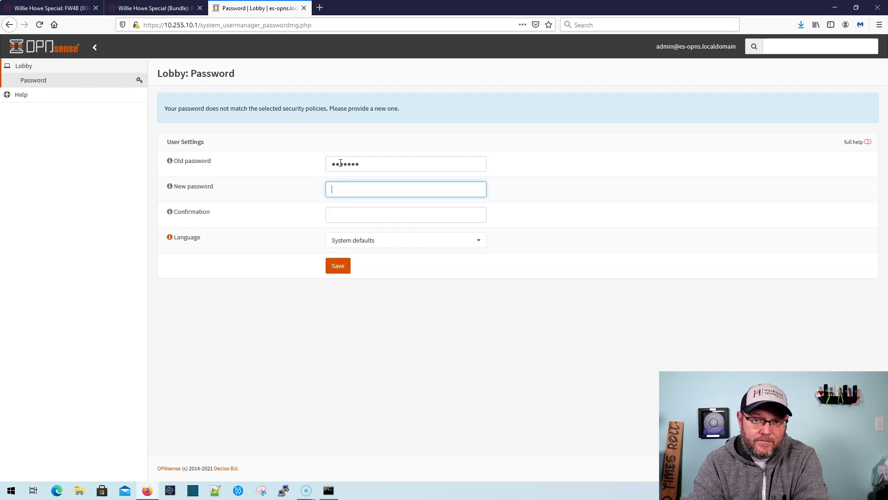
{"action": "type", "text": "pa"}
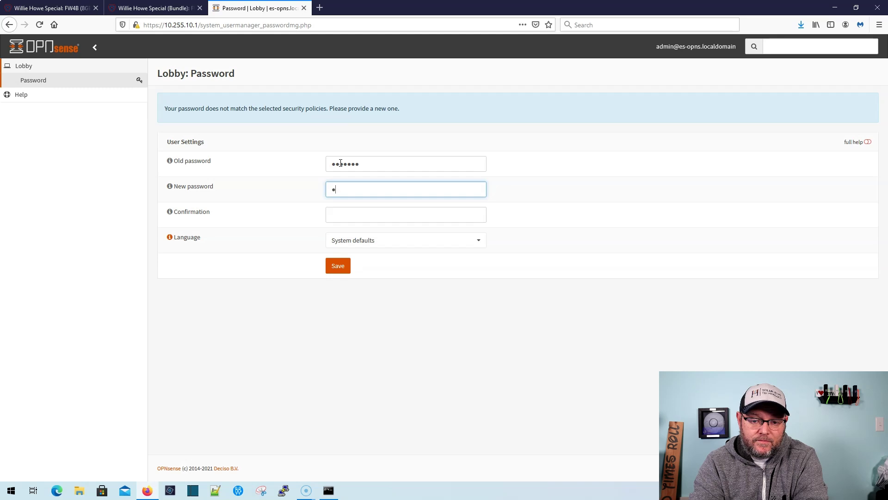
{"action": "key", "text": "BackSpace"}
{"action": "key", "text": "BackSpace"}
{"action": "type", "text": "passwo"}
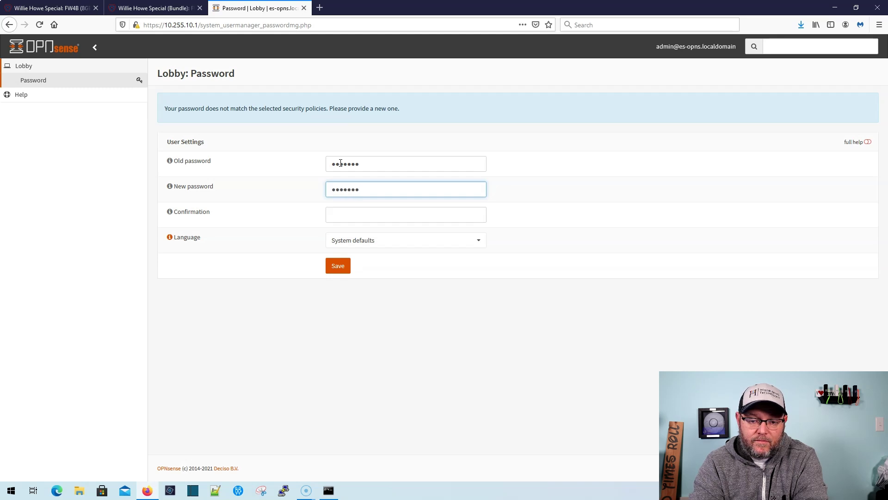
{"action": "key", "text": "Tab"}
{"action": "type", "text": "password1"}
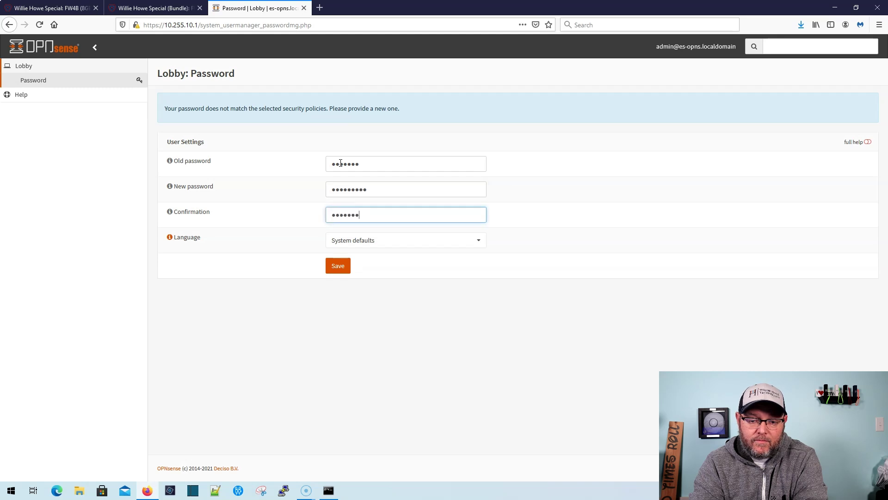
{"action": "left_click", "coordinate": [337, 267]}
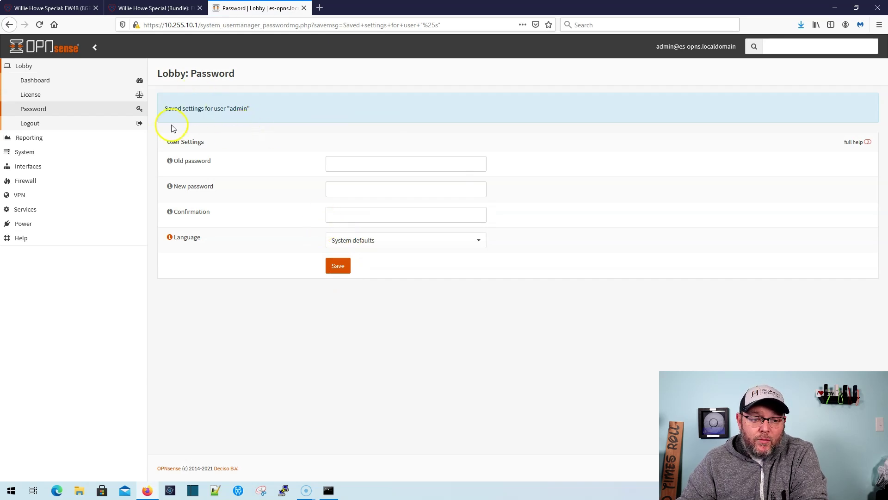
- From the Dashboard, check for updates, finding a mandatory pkg 1.15.10_2 to 1.15.10_3 upgrade
{"action": "left_click", "coordinate": [35, 80]}
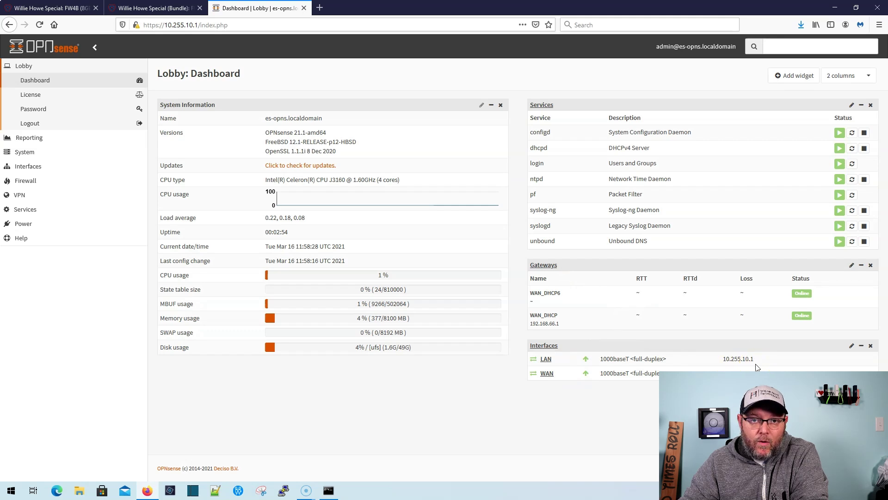
{"action": "left_click", "coordinate": [808, 368]}
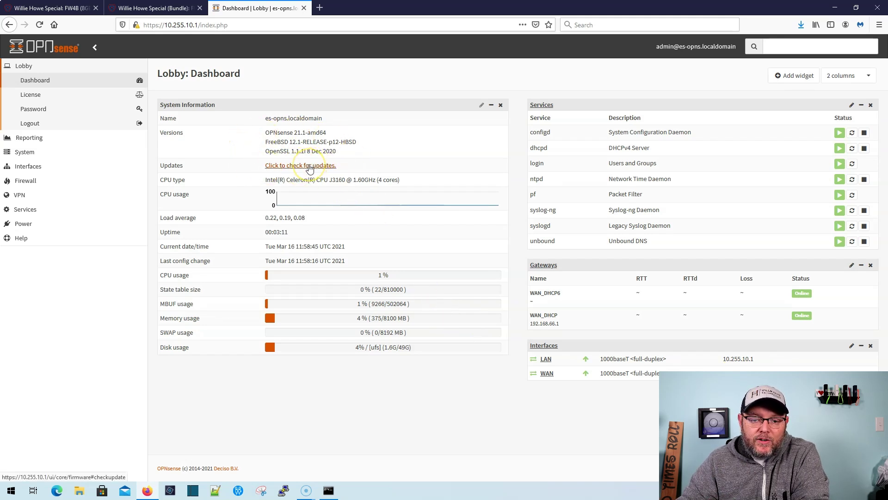
{"action": "left_click", "coordinate": [309, 166]}
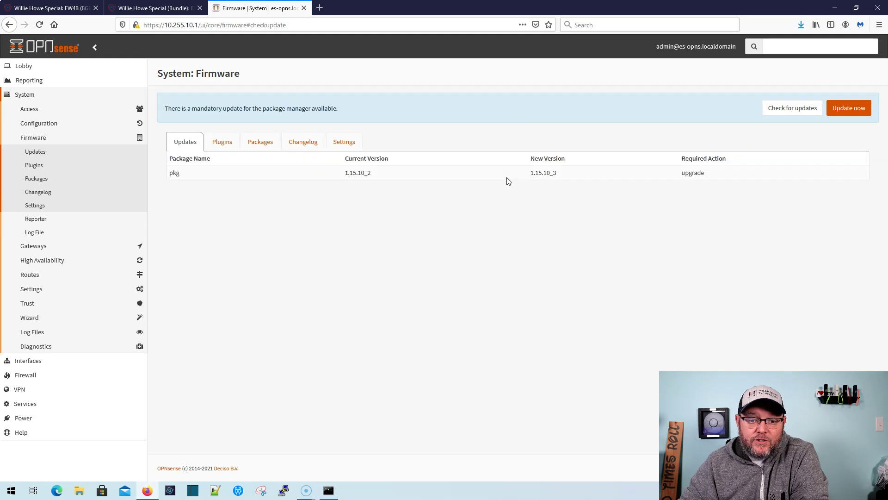
- Apply the mandatory pkg upgrade to 1.15.10_3 and let it recheck for updates
{"action": "left_click", "coordinate": [520, 174]}
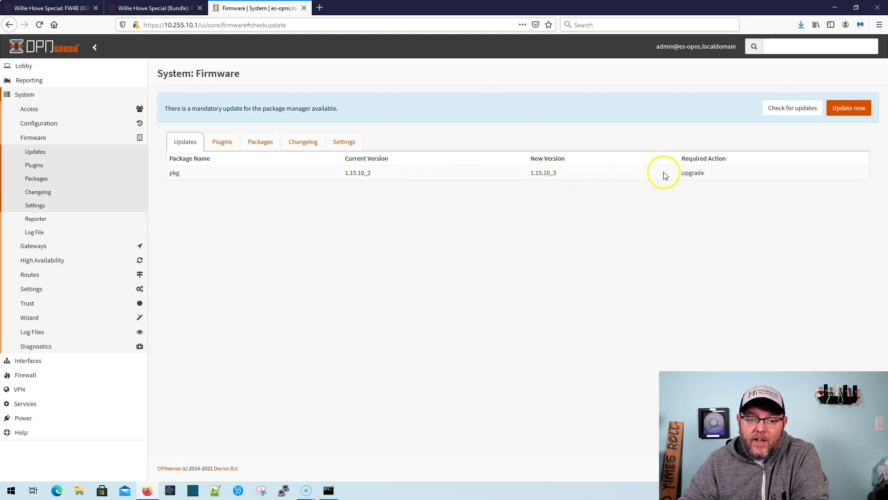
{"action": "left_click", "coordinate": [849, 108]}
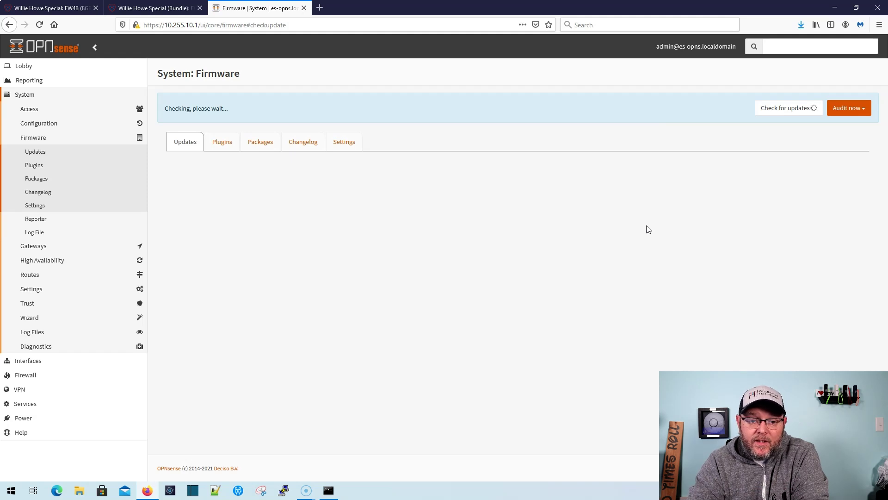
- Dismiss the 21.1.3 release notes, install the 52 updates, and accept the required reboot
{"action": "left_click", "coordinate": [630, 225]}
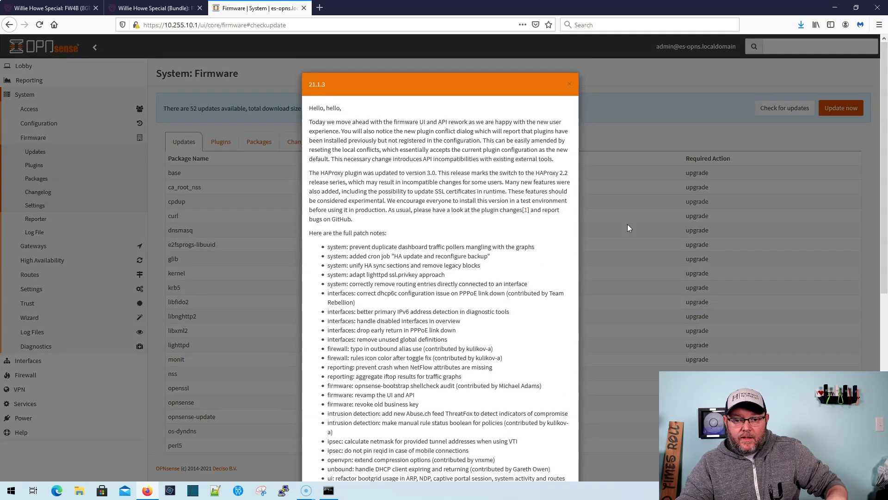
{"action": "scroll", "coordinate": [506, 207], "scroll_direction": "down", "scroll_amount": 7}
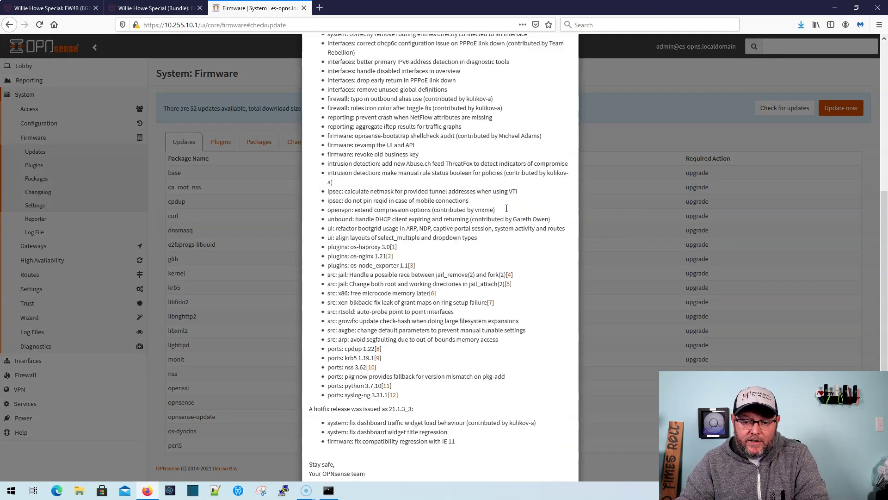
{"action": "left_click", "coordinate": [554, 452]}
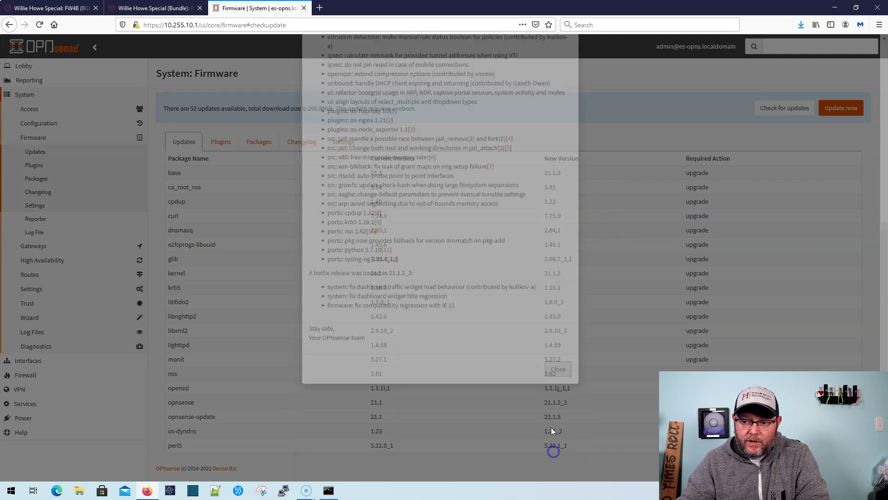
{"action": "left_click", "coordinate": [848, 108]}
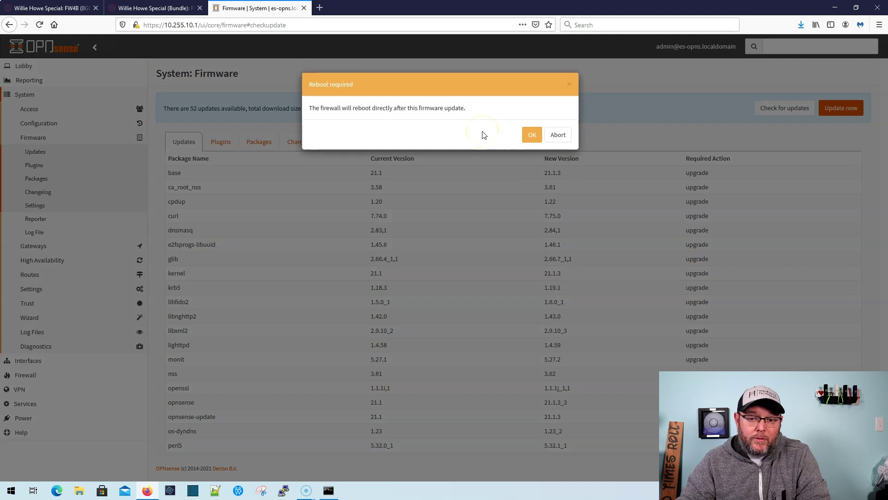
{"action": "left_click", "coordinate": [532, 135]}
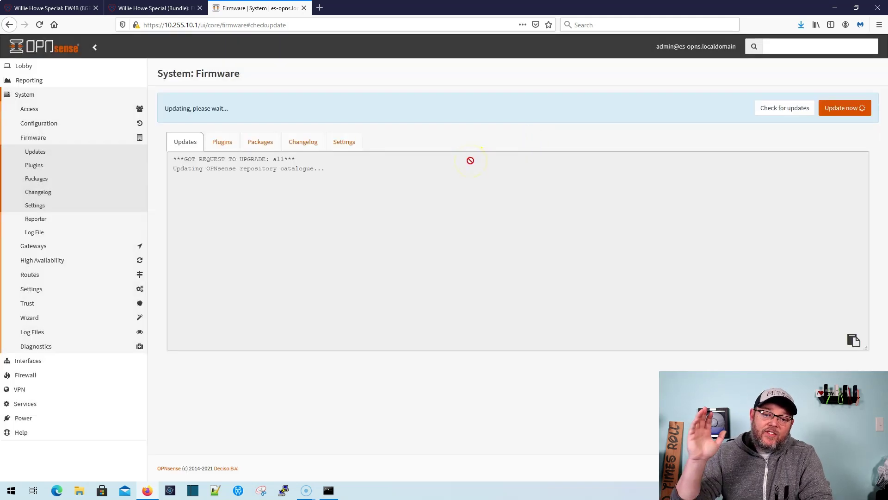